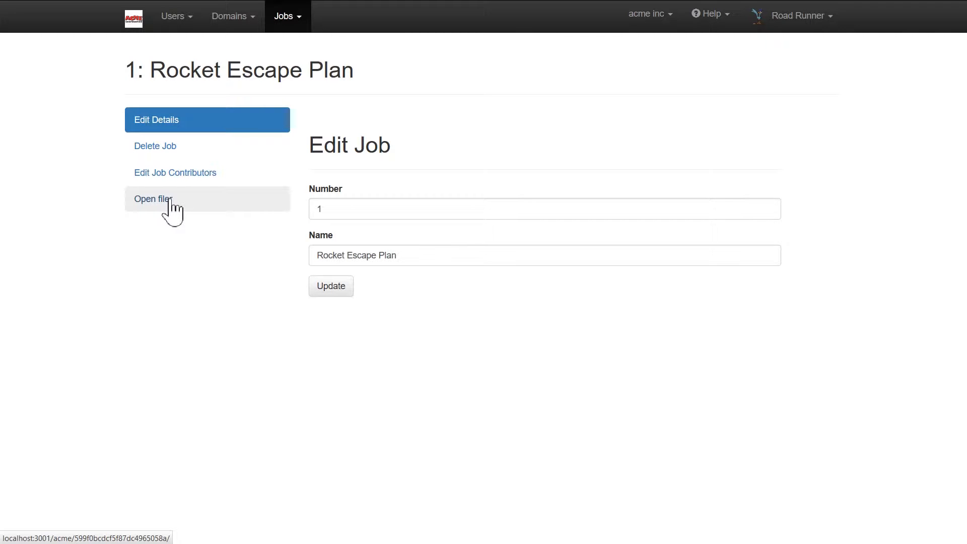
Open the Rocket Escape Plan job's files and create a section named "Launch Mechanism".
click(171, 208)
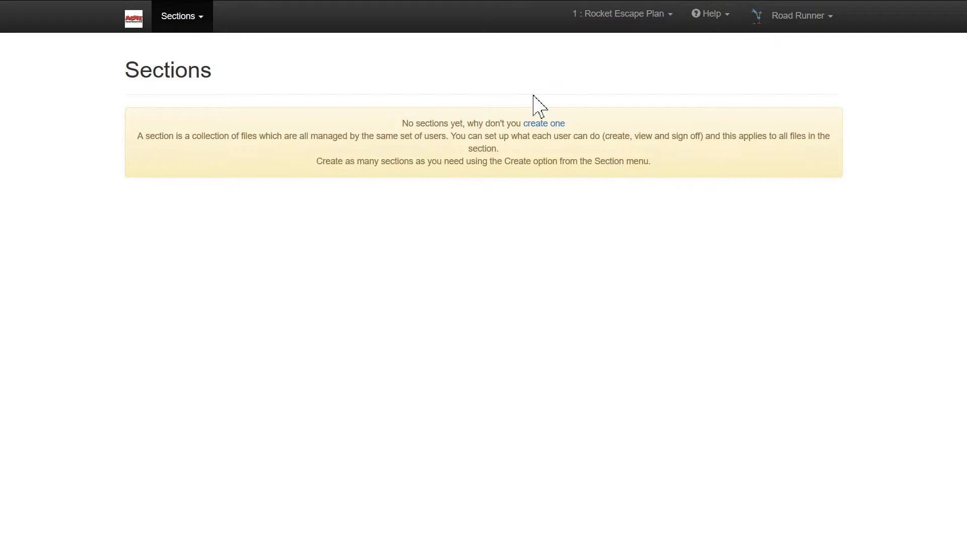
click(543, 125)
text(Launch Mechanism)
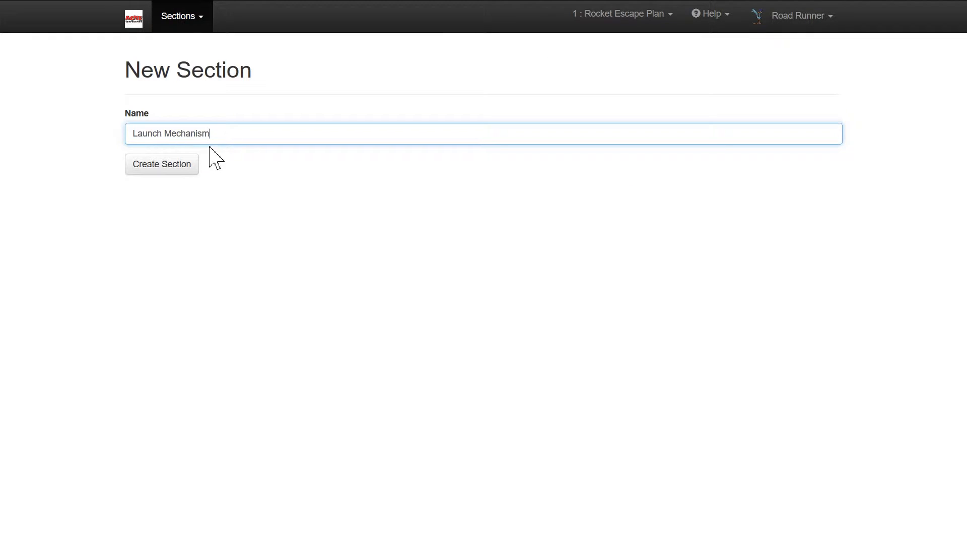
click(171, 169)
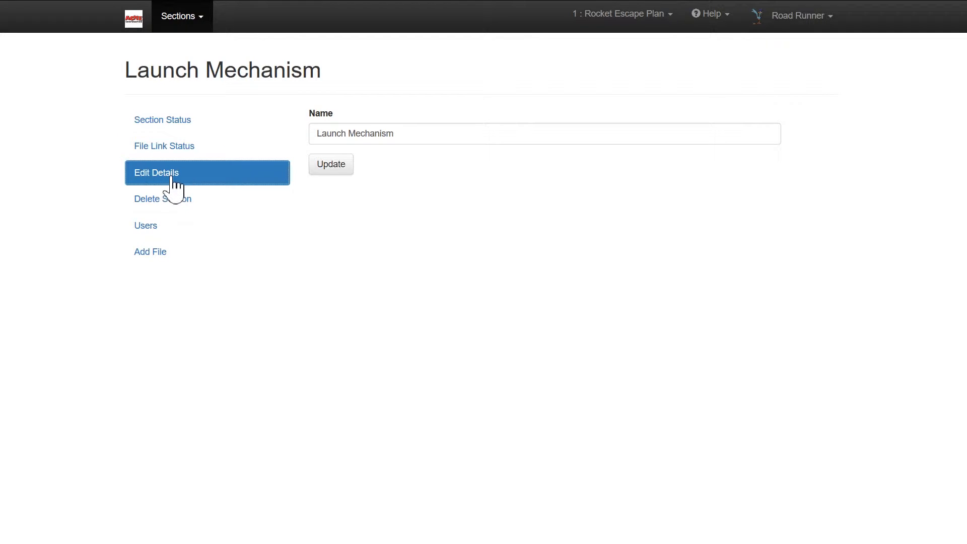
Give the second listed user the Viewer role and the third listed user the Approver role in the Launch Mechanism section.
click(159, 227)
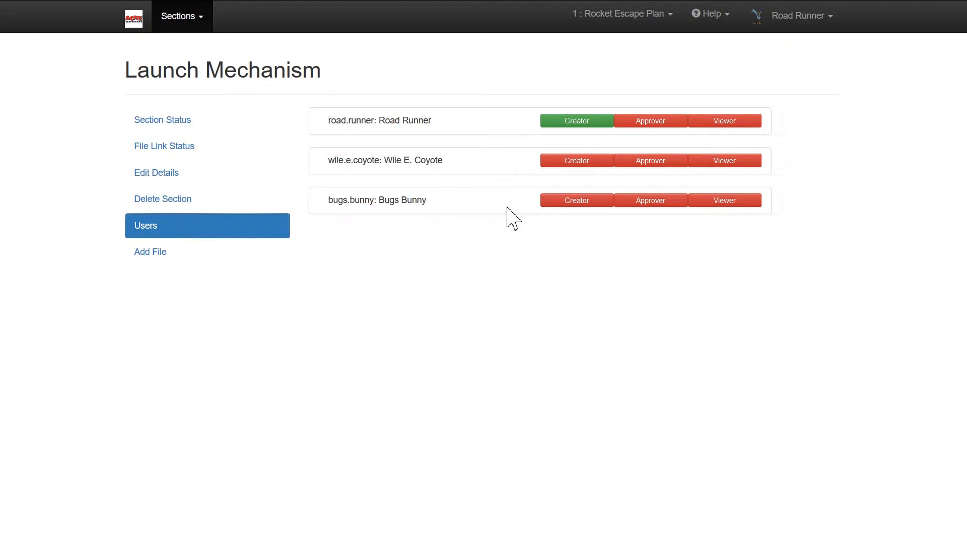
click(722, 164)
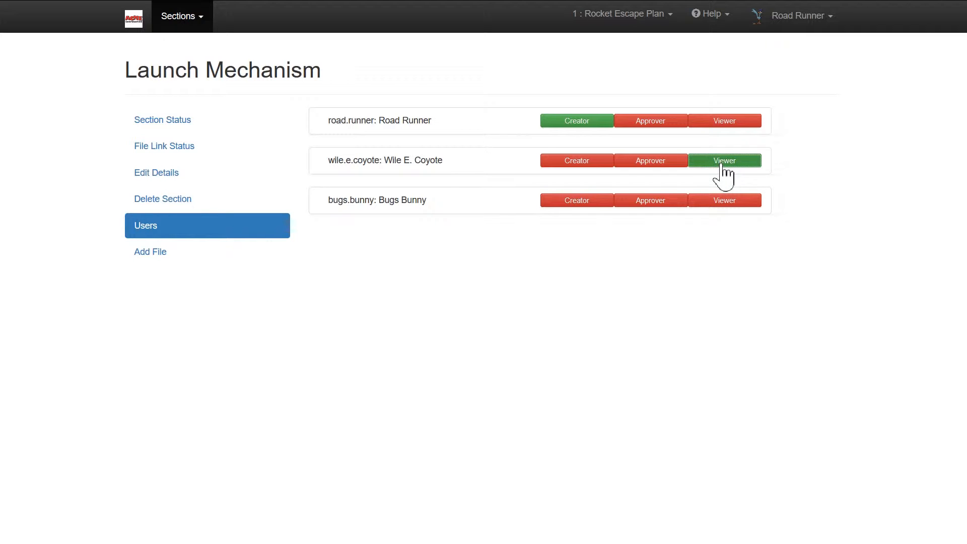
click(666, 200)
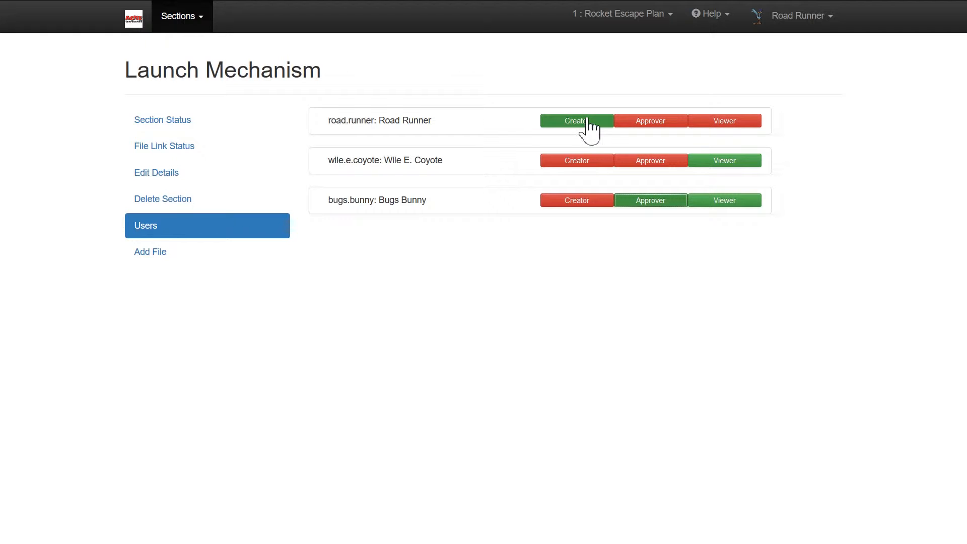
Add a file to the section with reference 1.1, name "Launcher" and description "Basic mechanism to launch rocket", and show the section's file list.
click(179, 262)
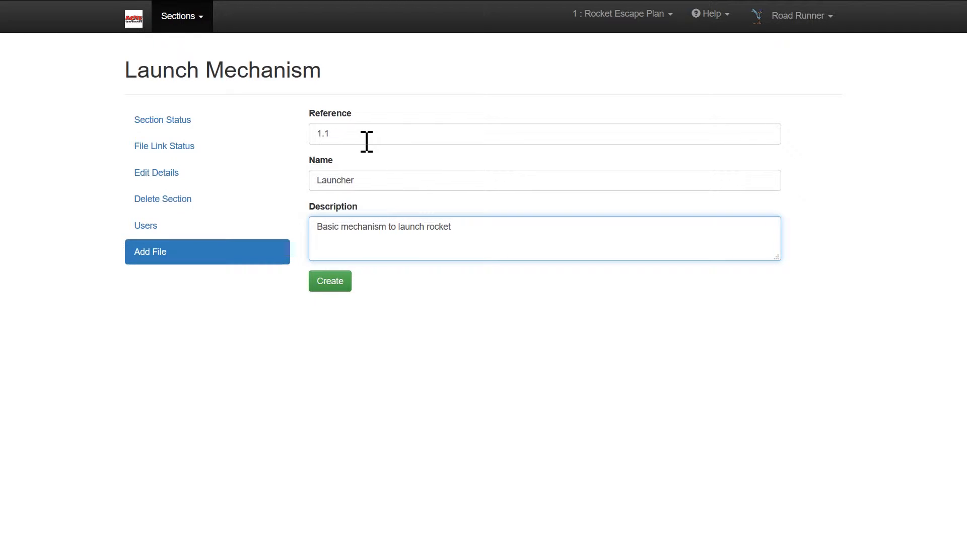
drag(360, 137, 322, 135)
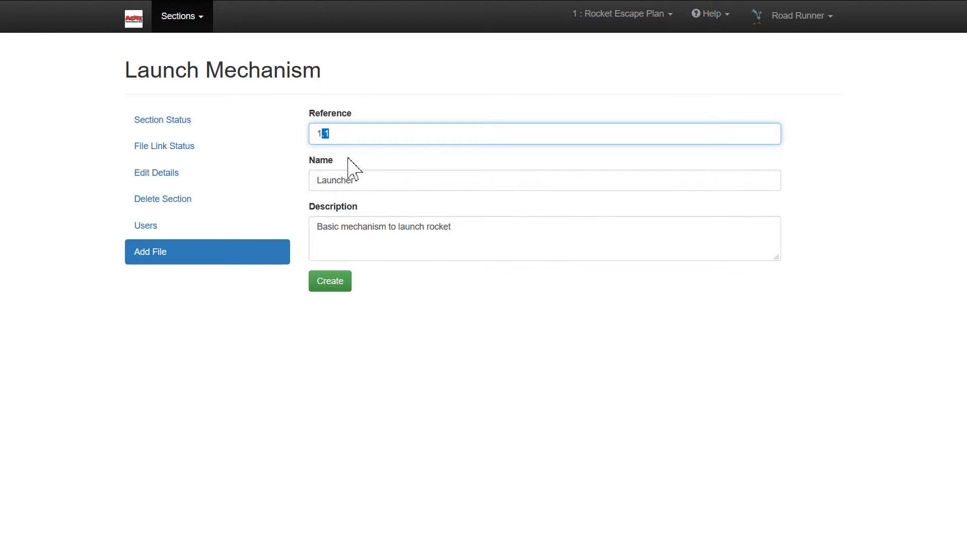
click(329, 286)
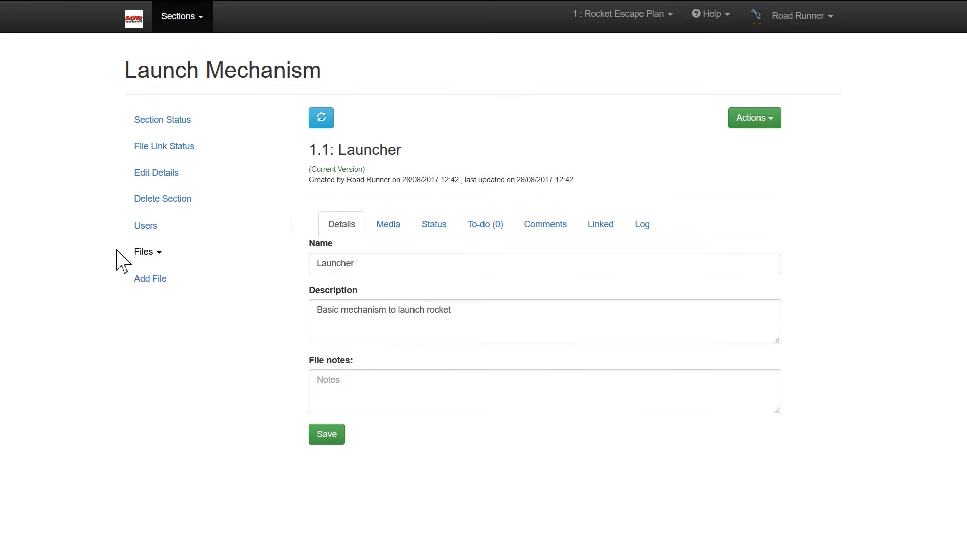
click(160, 253)
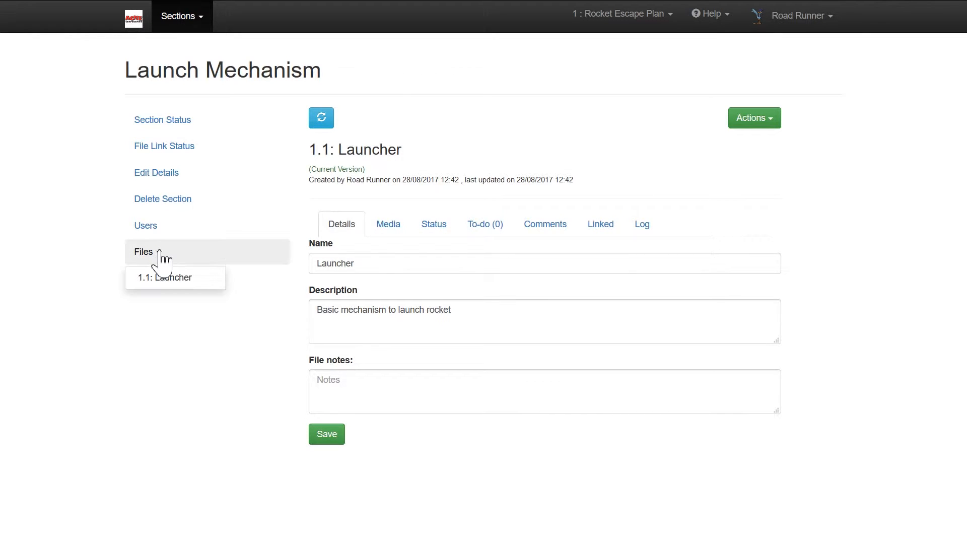
Upload launch_mechanism.dwg as the Launcher's working file and launch_mechanism.pdf as its view.
click(389, 225)
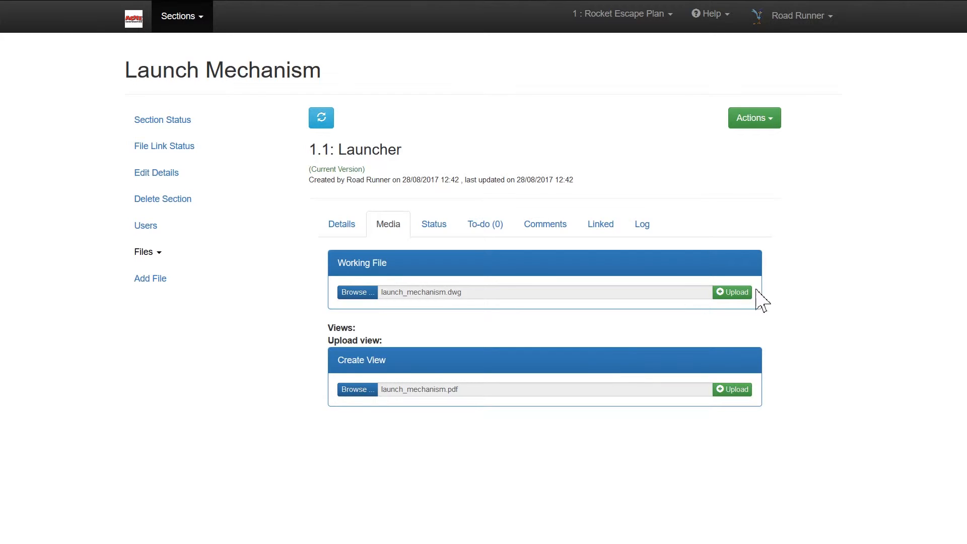
click(741, 292)
click(729, 390)
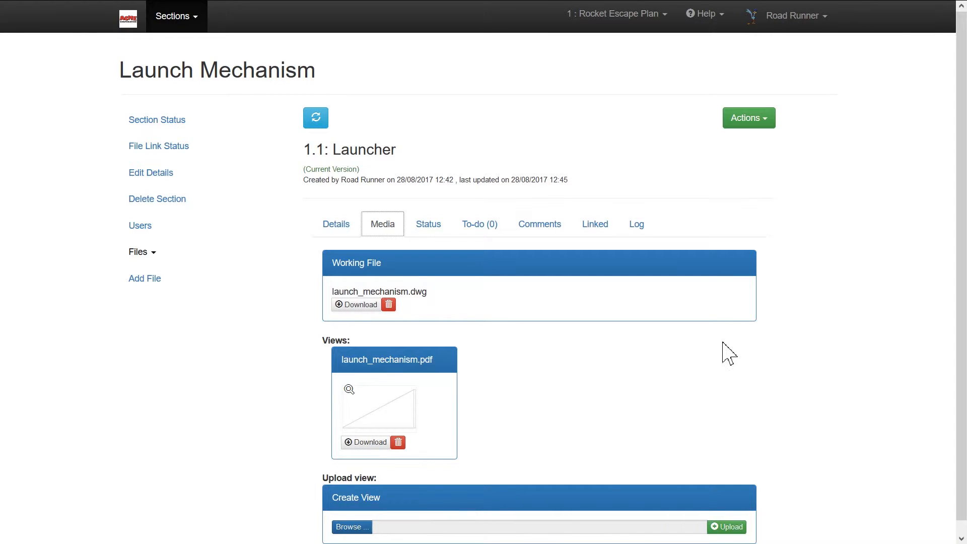
Approve version 1.1 of the Launcher file and check the notifications before returning to the file.
click(428, 230)
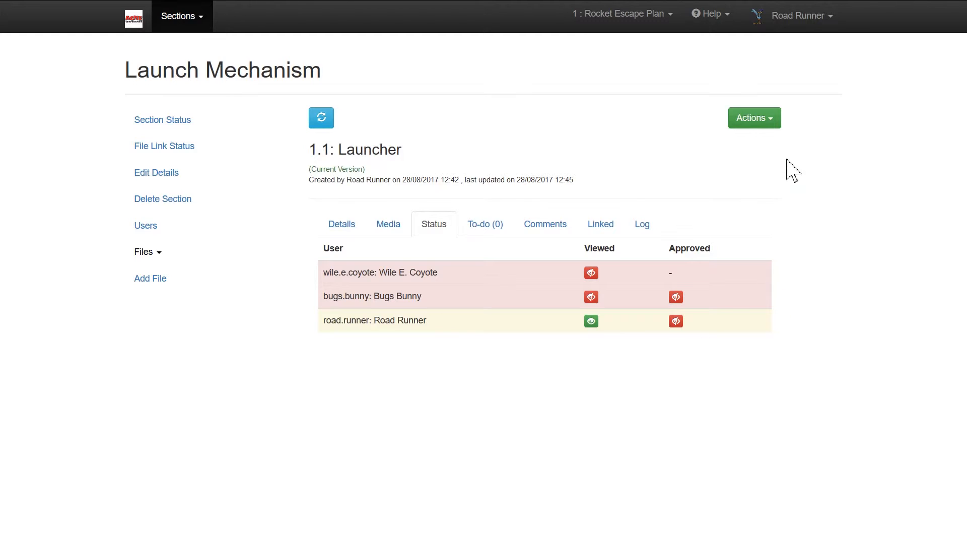
click(770, 119)
click(767, 143)
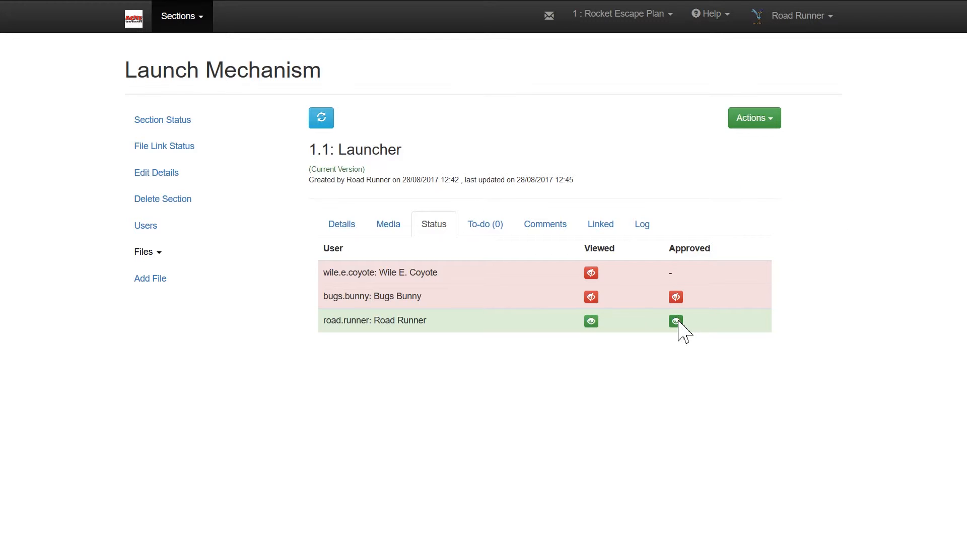
click(550, 16)
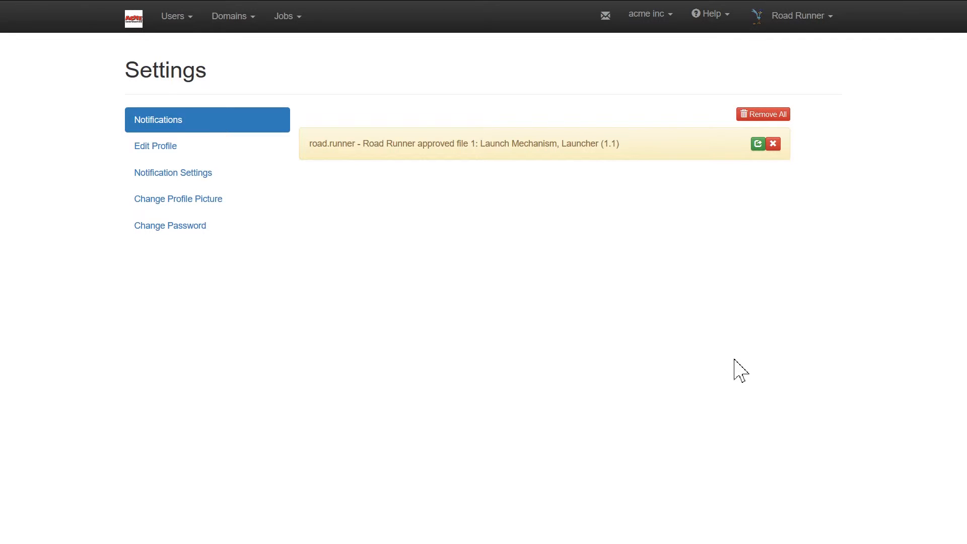
key(alt+Left)
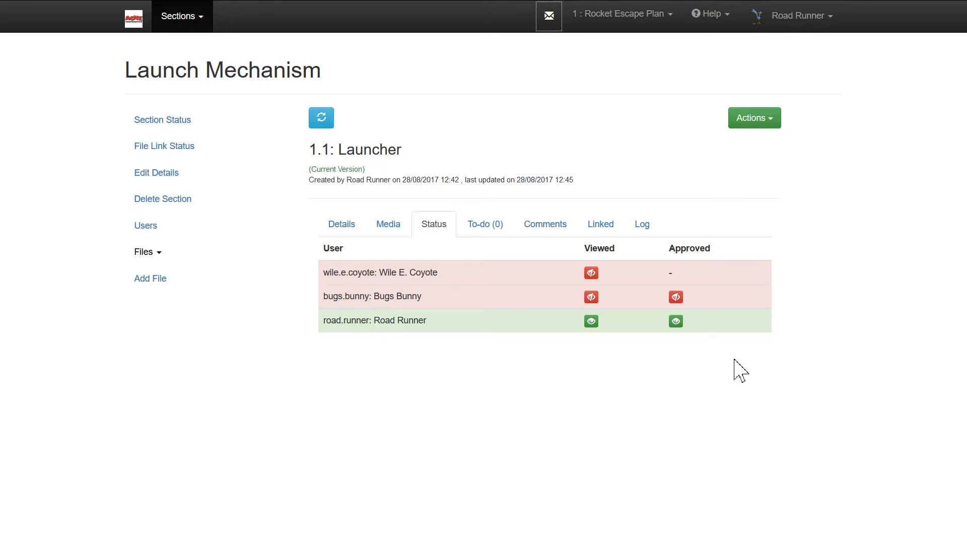
Add the to-do item "Add more detail about how rocket interfaces with launcher" to the Launcher file and mark it as completed.
click(495, 230)
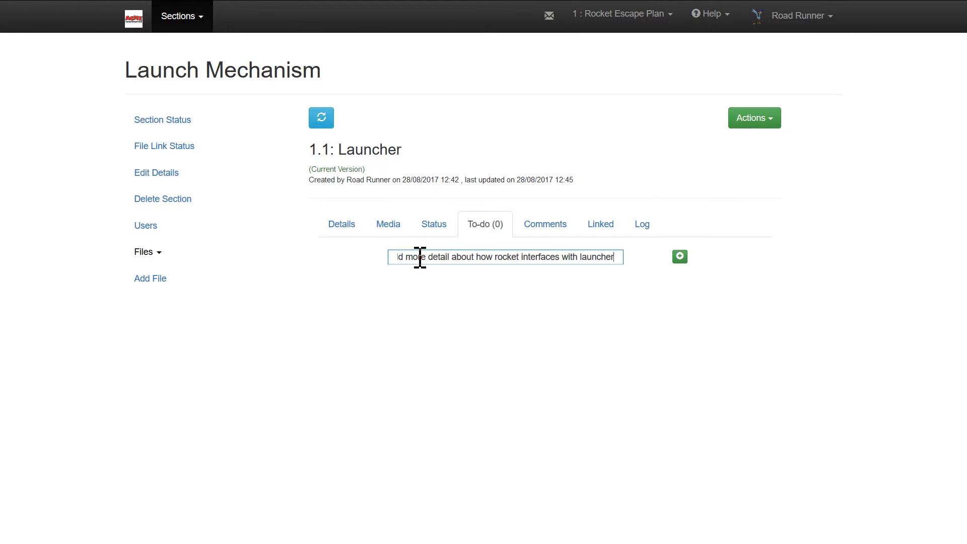
click(681, 256)
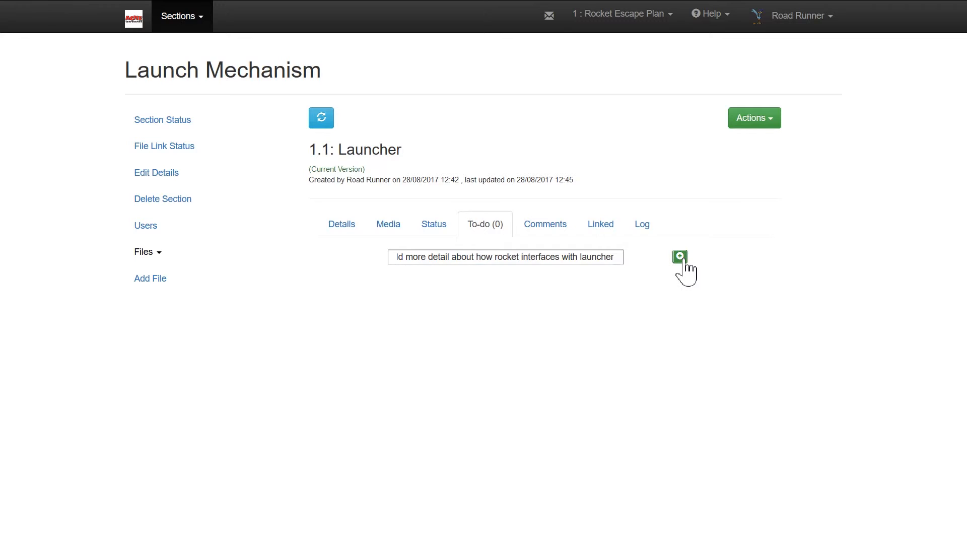
click(551, 259)
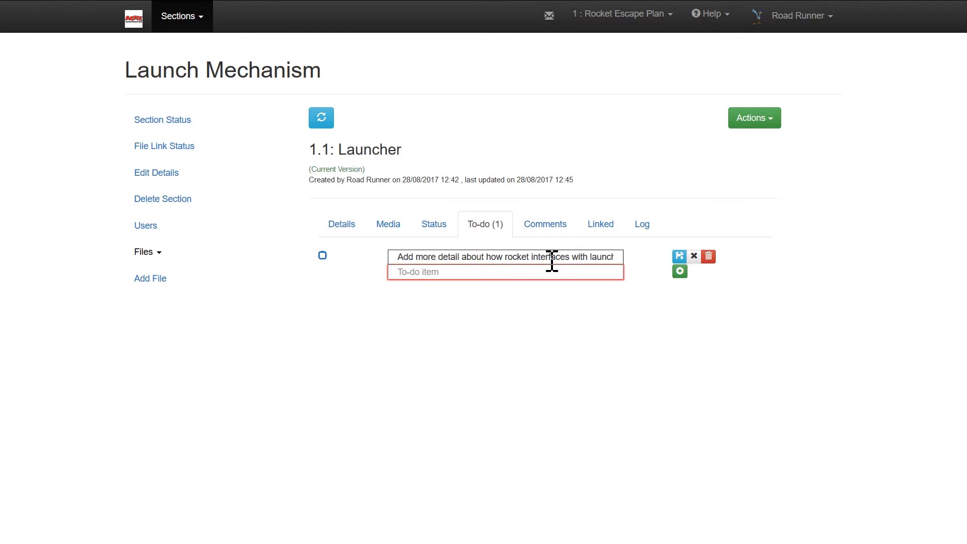
click(694, 256)
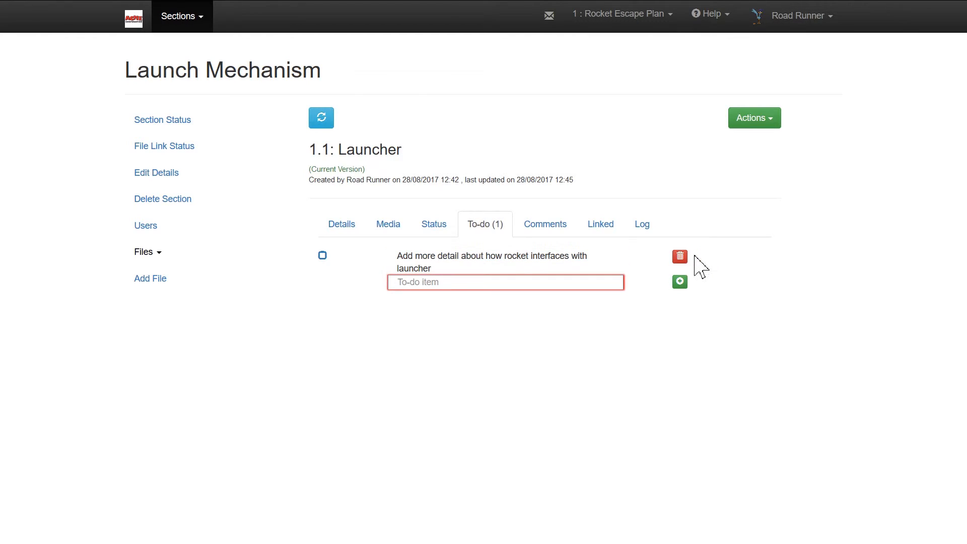
click(322, 257)
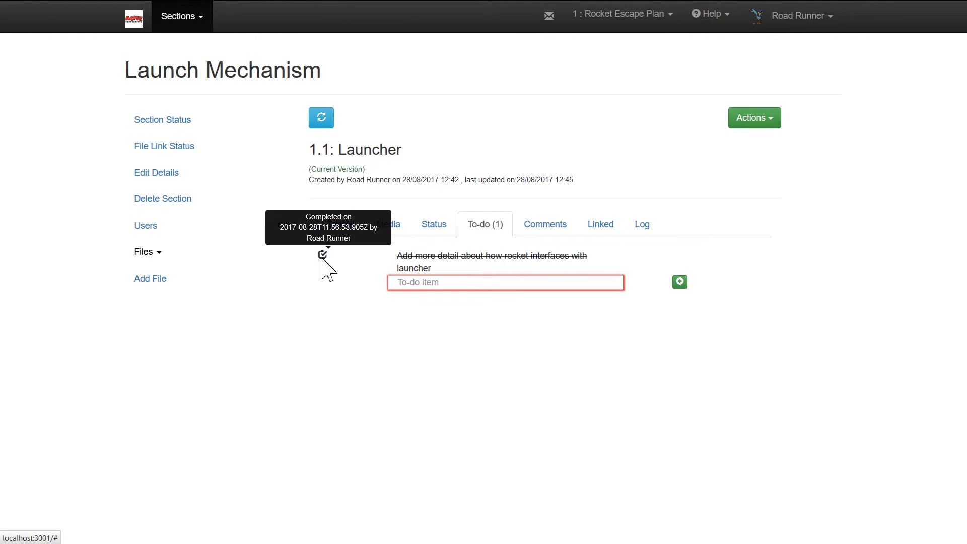
Post the comment "The launcher is excellent - just what we need." on the Launcher file.
click(551, 220)
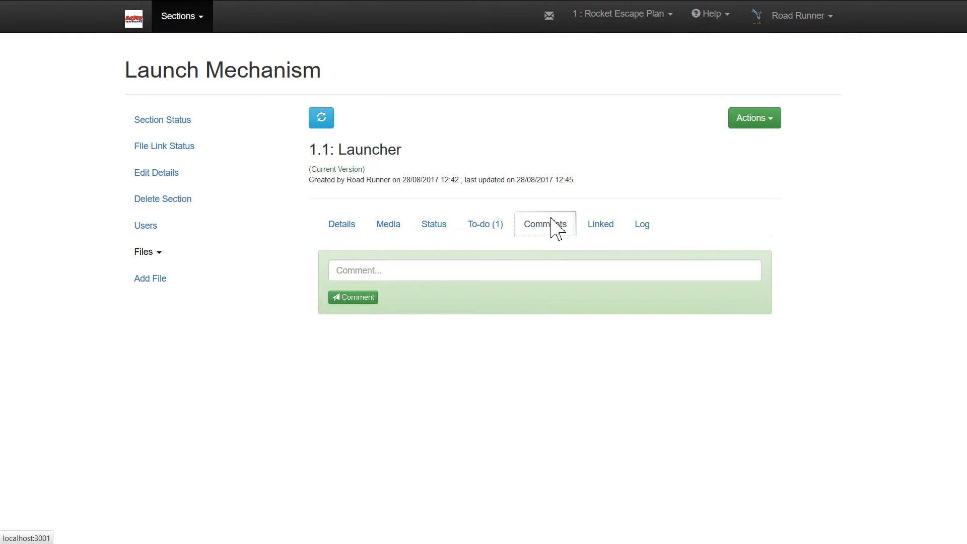
text(The launcher is excellent - just what we need.)
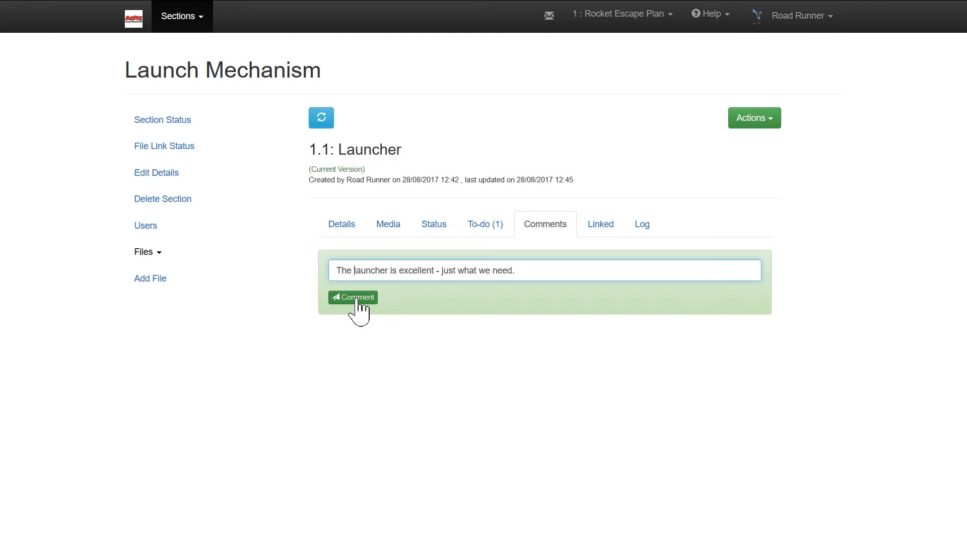
click(358, 299)
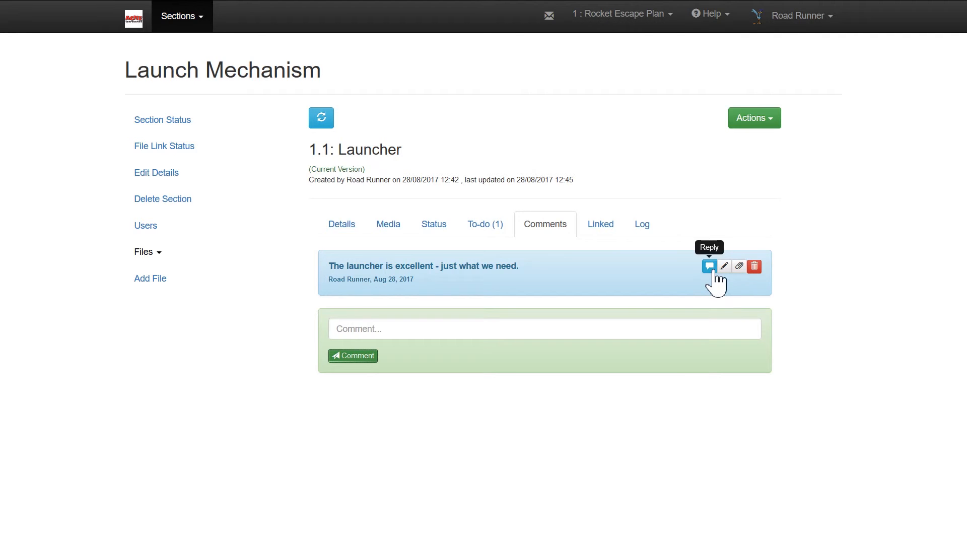
Review the Launcher file's comments, activity log and linked files.
click(560, 232)
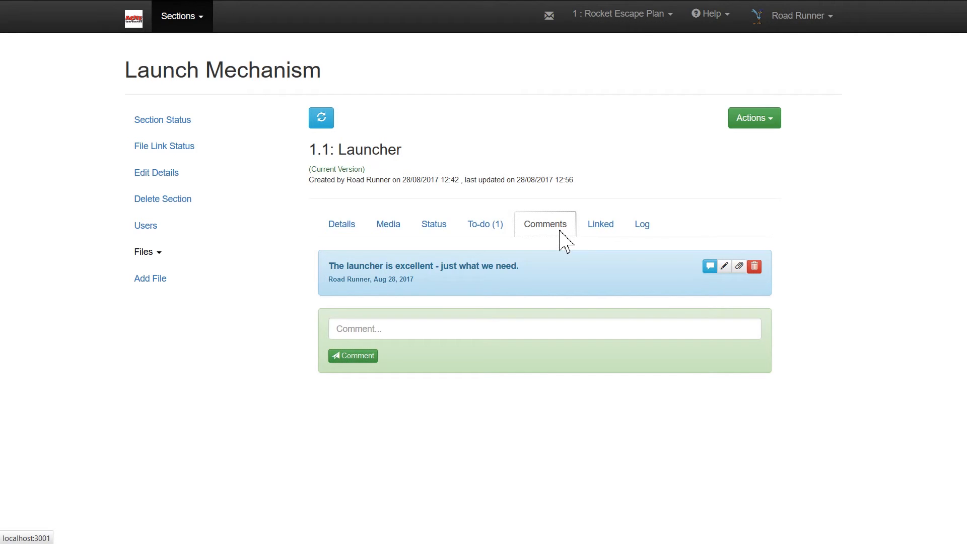
click(642, 224)
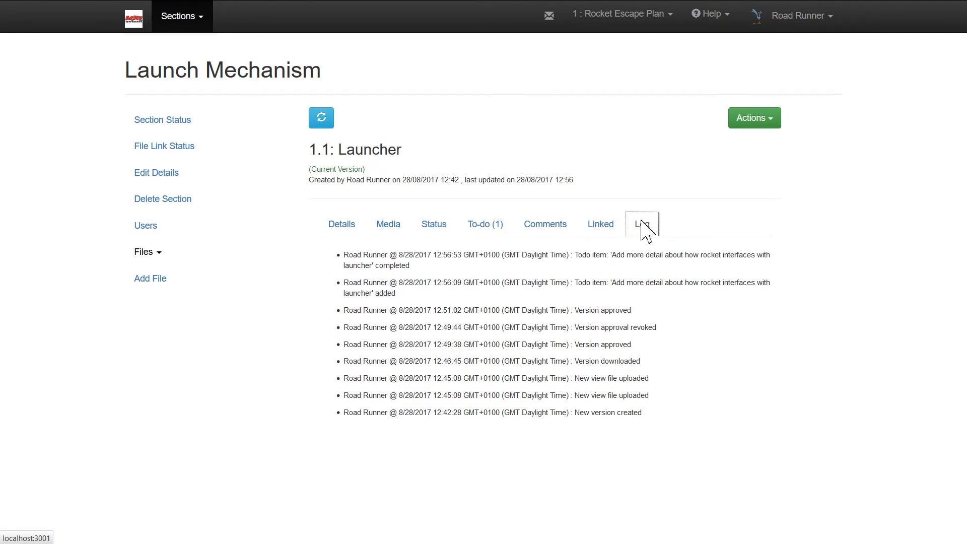
click(609, 222)
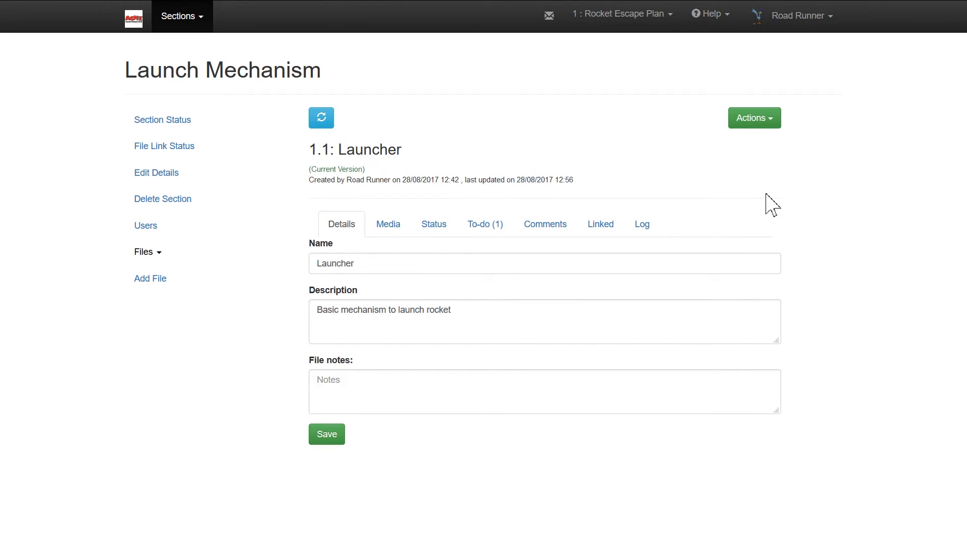
Create a new version of the Launcher file, keeping the completed to-do item as its file notes.
click(758, 121)
click(761, 156)
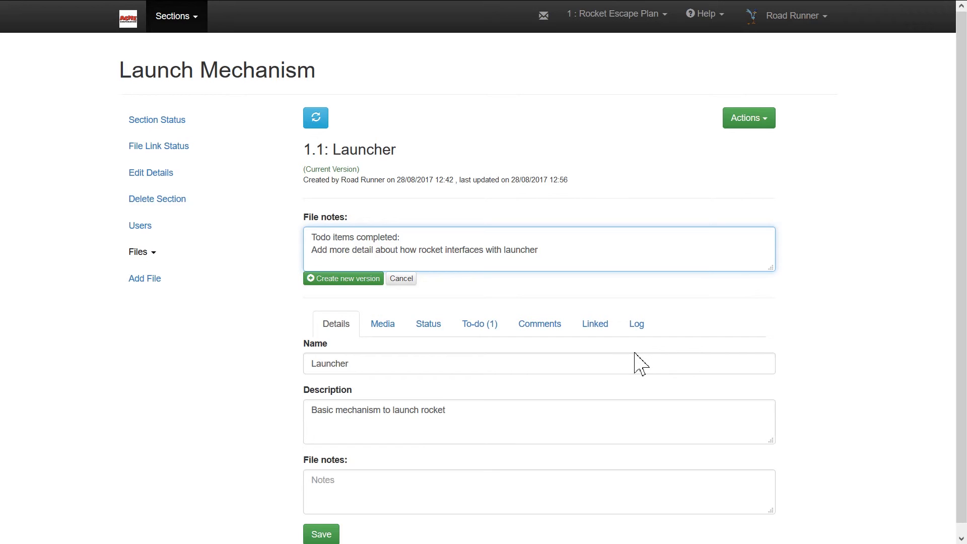
click(343, 278)
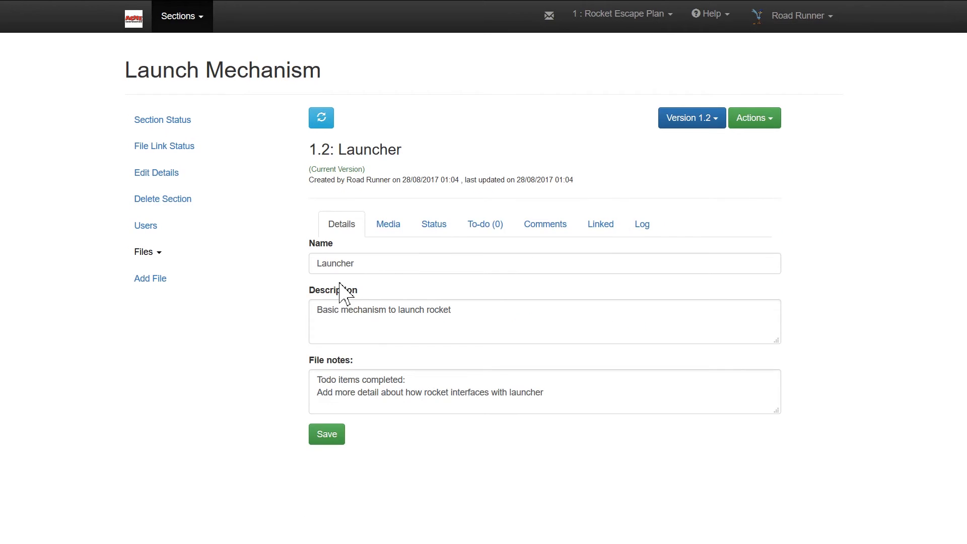
Upload launch_mechanism_2.dwg as version 1.2's working file and launch_mechanism_2.pdf as its view.
click(397, 239)
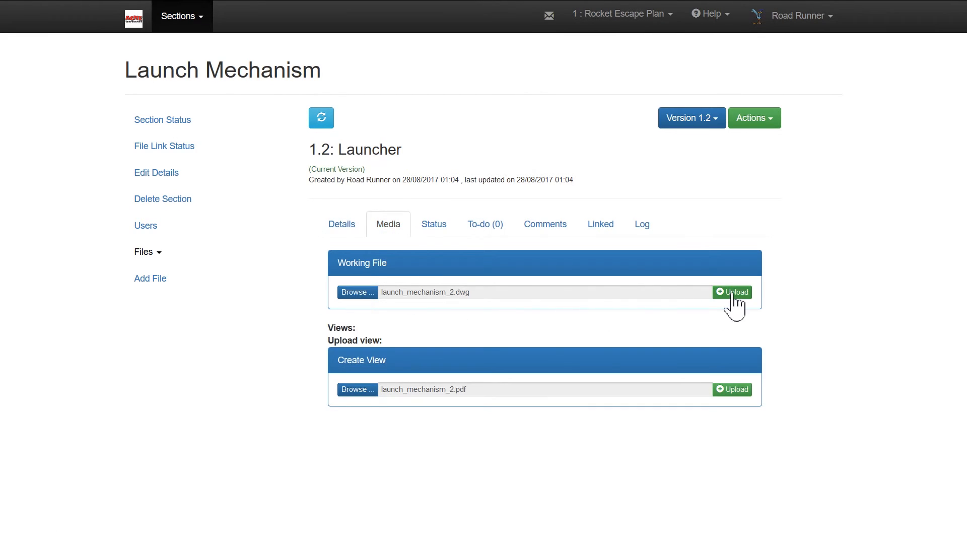
click(734, 294)
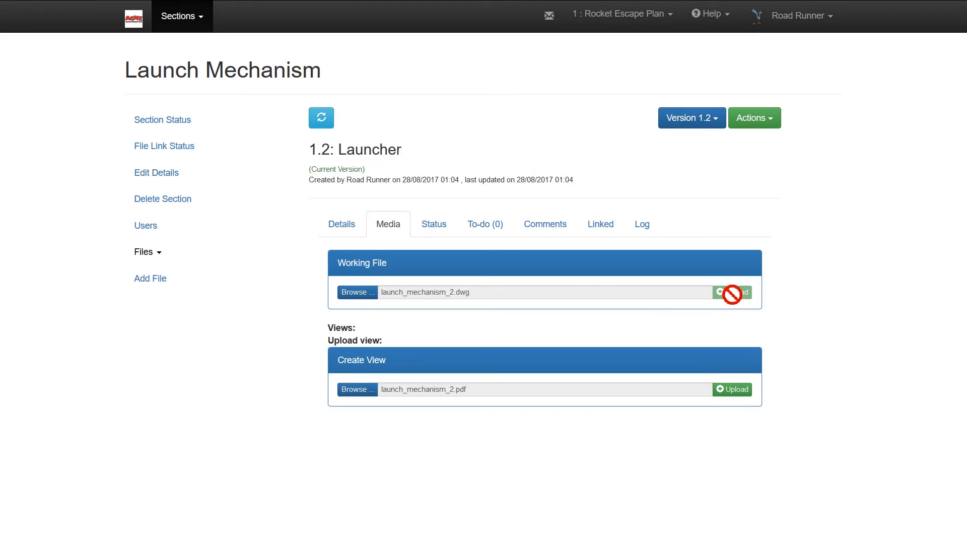
click(734, 390)
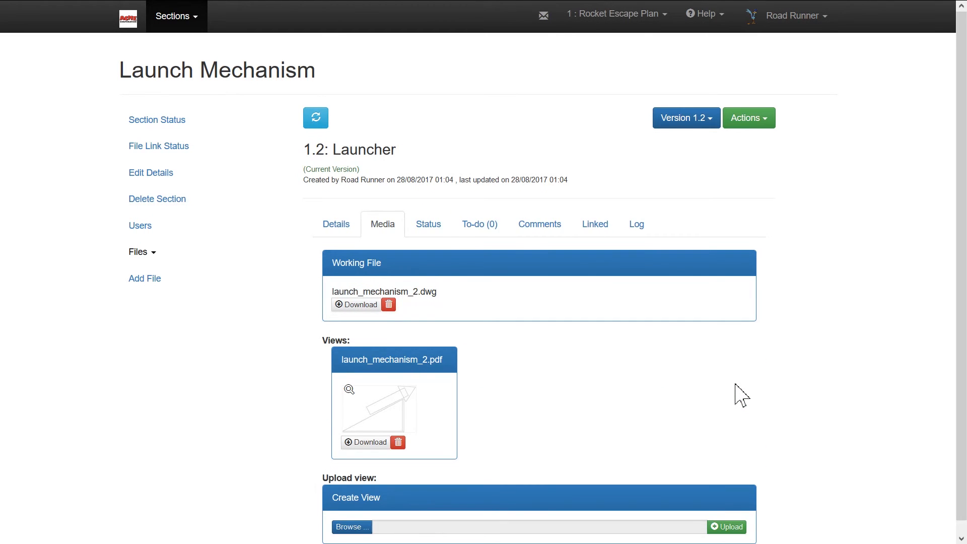
Check version 1.2's approval status, review the status, comments and log of version 1.1, and return to version 1.2.
click(436, 225)
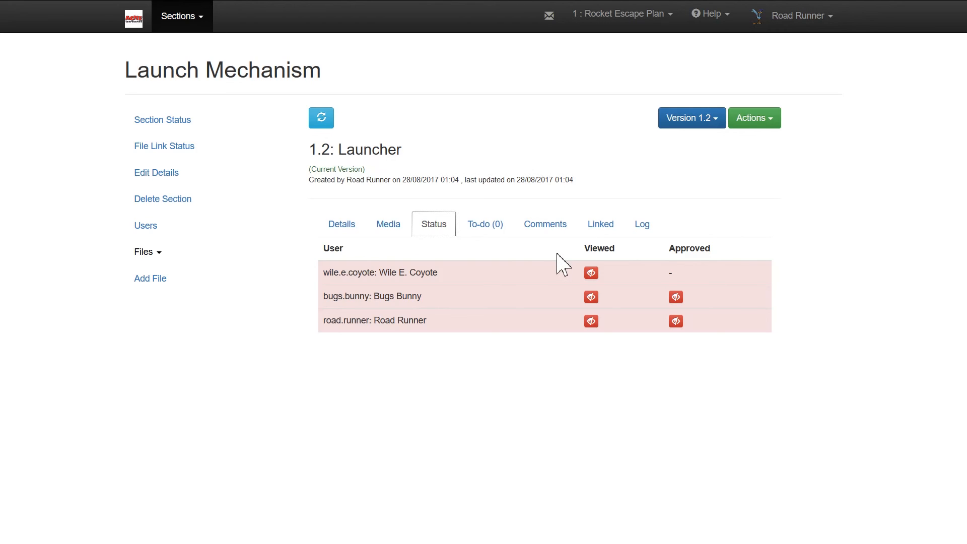
click(715, 122)
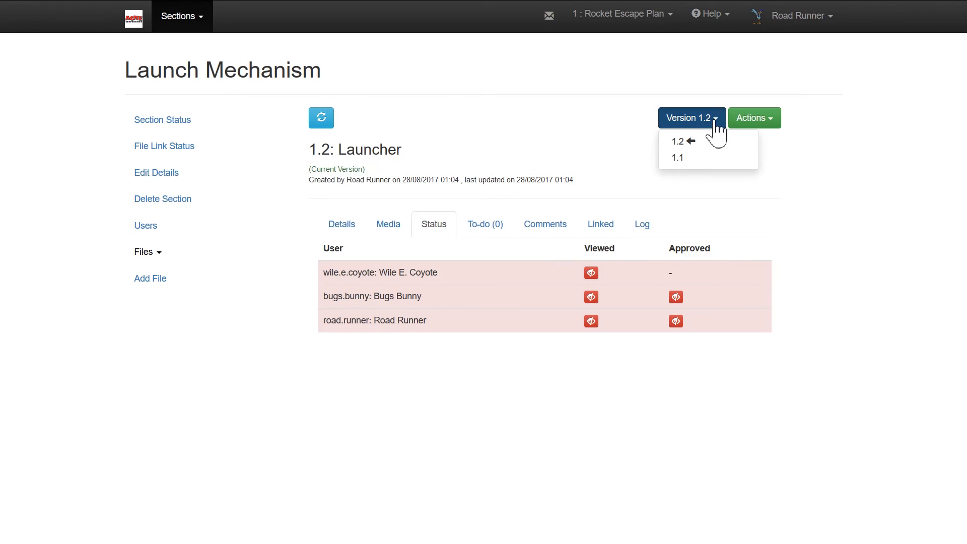
click(689, 160)
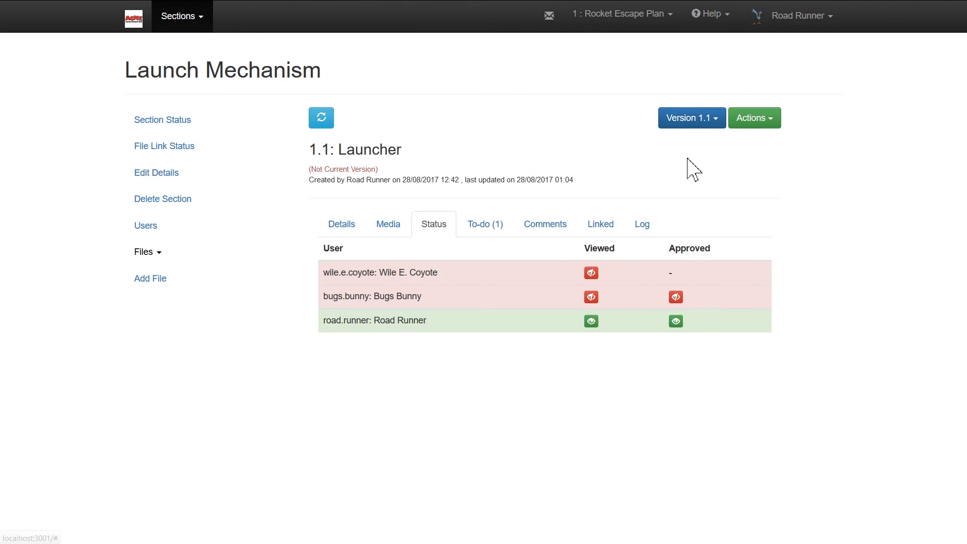
click(568, 229)
click(647, 233)
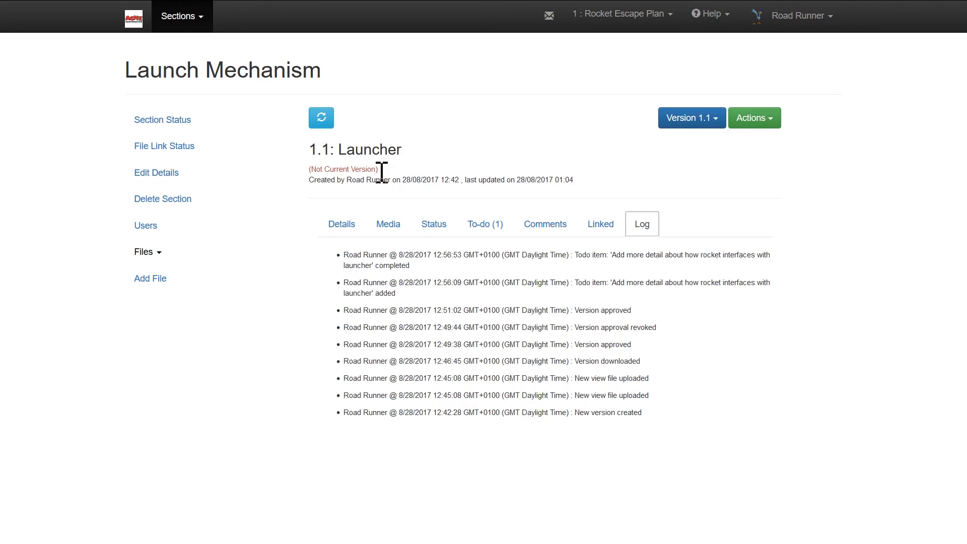
click(707, 123)
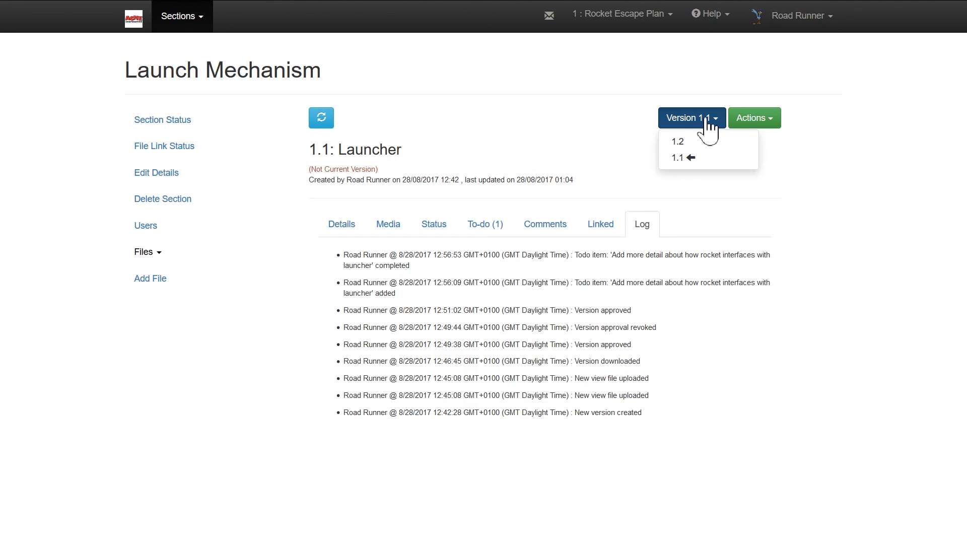
click(699, 144)
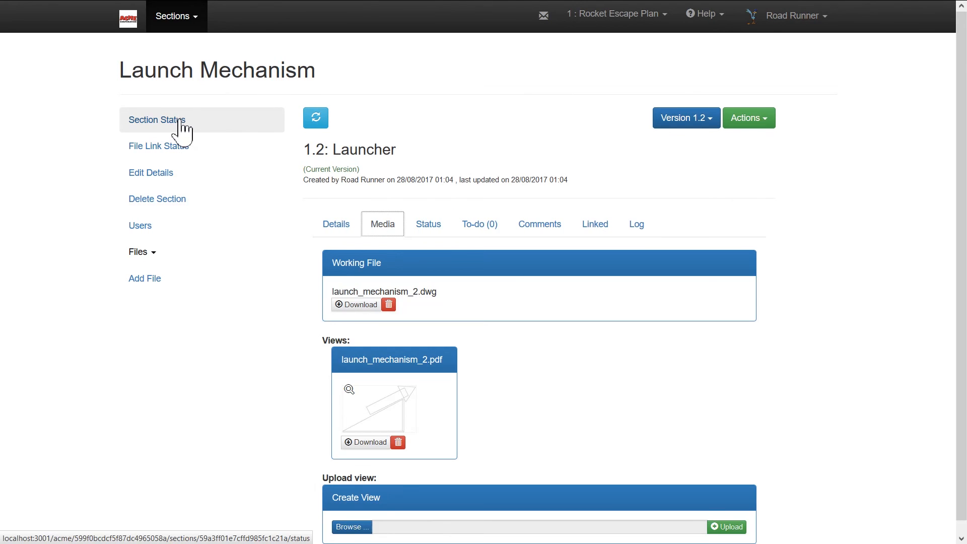
Open the status overview of the Launch Mechanism section.
click(180, 120)
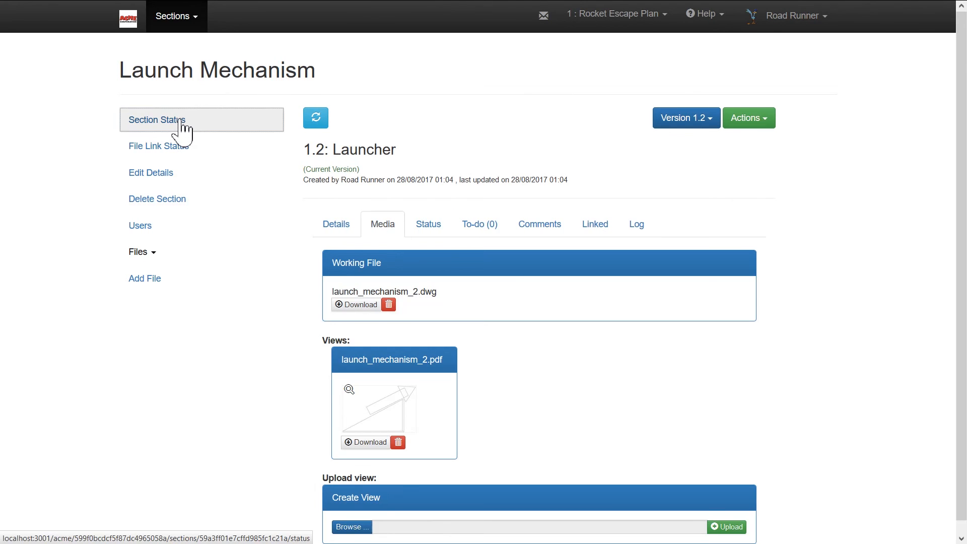